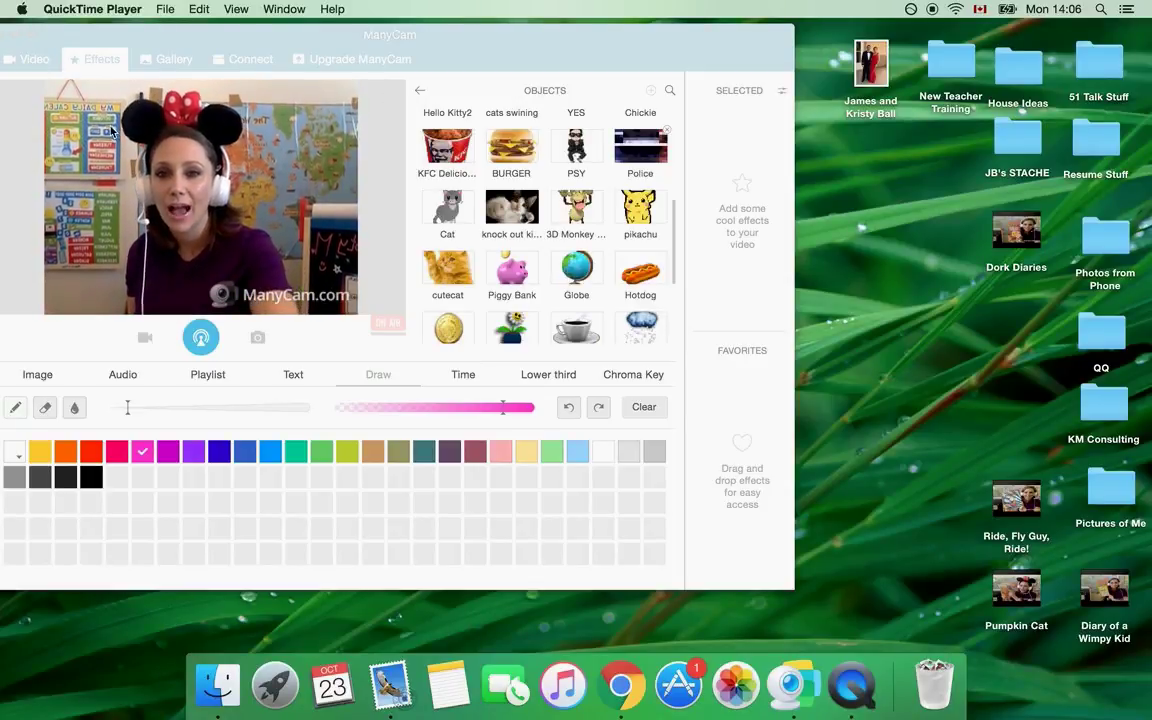
Step: Return to the effect categories with webcam Image settings shown, check the ON AIR destinations, then open Spotlight
click(420, 91)
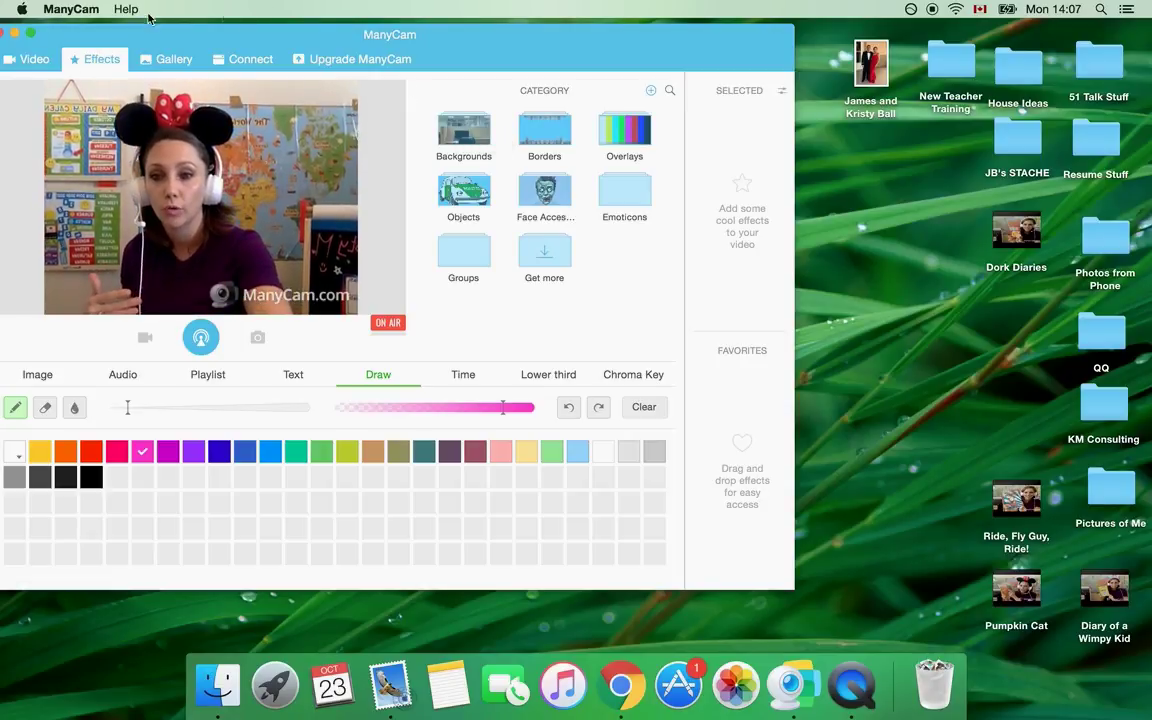
click(38, 372)
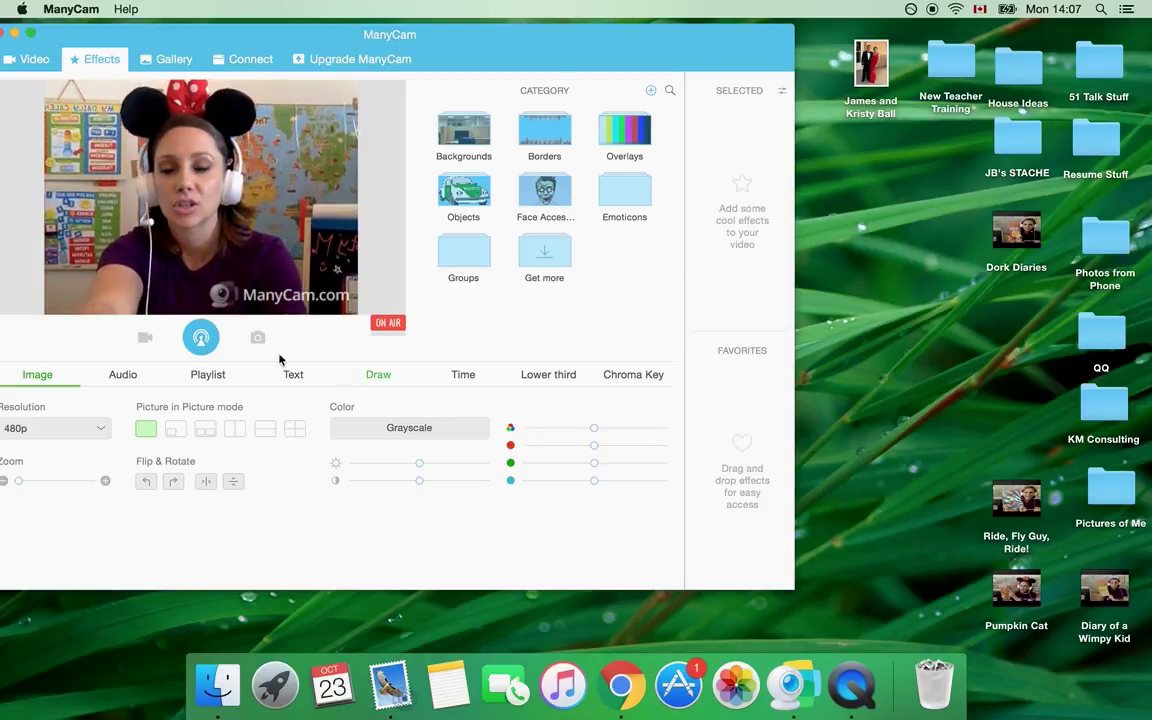
click(390, 324)
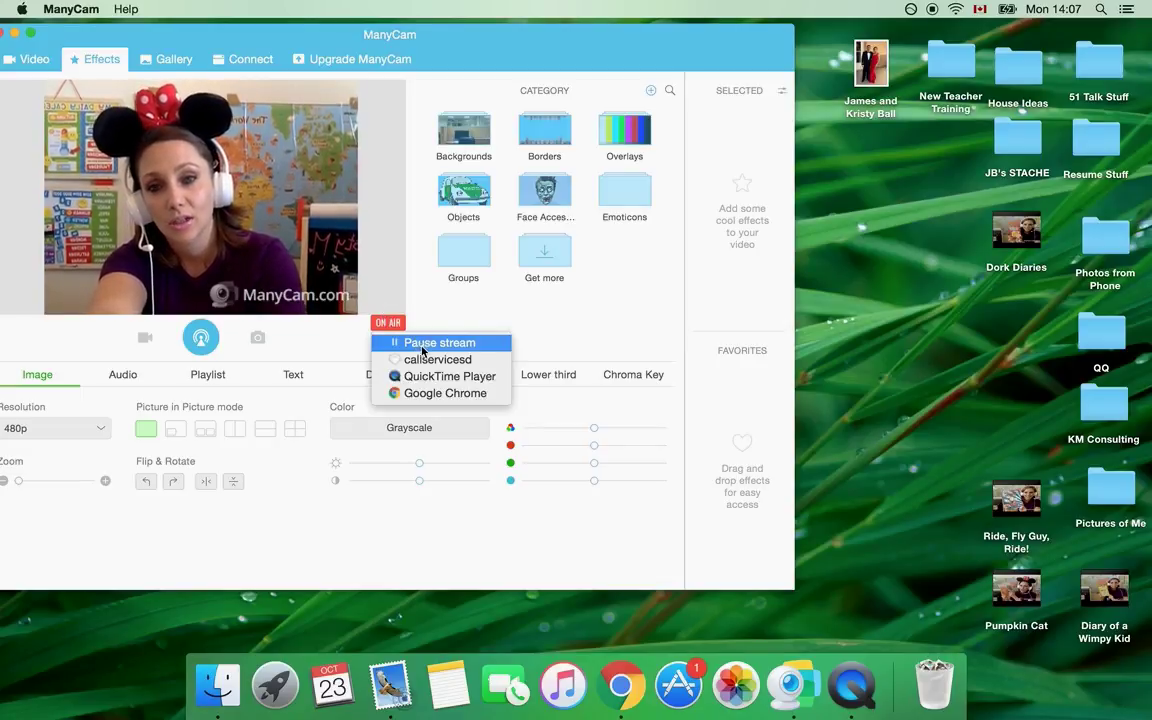
click(483, 312)
click(1100, 9)
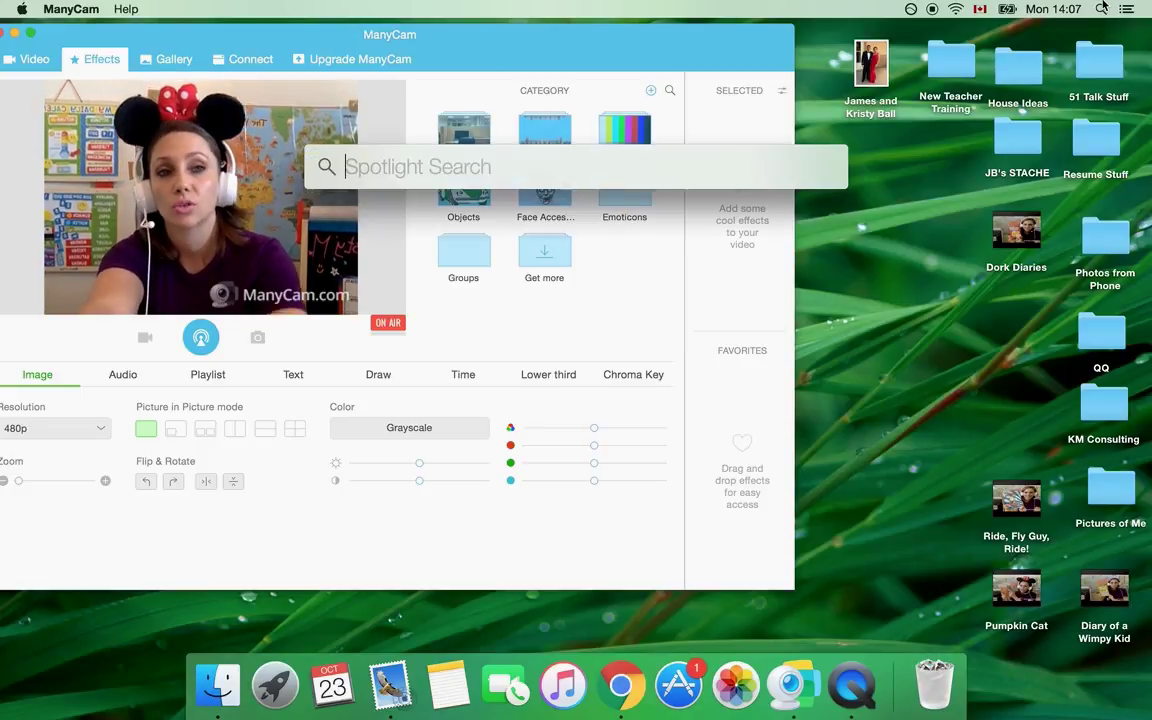
Step: Launch 51Talk AC via Spotlight ('ac') and move its window to the right
text(ac)
key(Return)
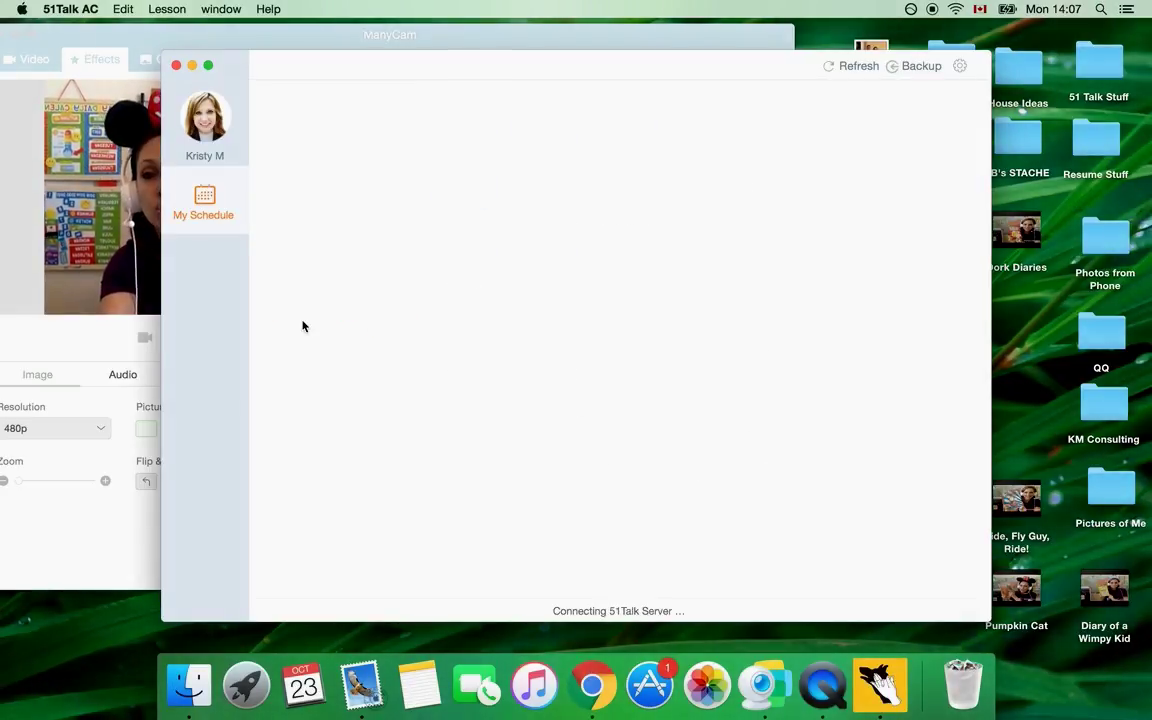
drag(268, 68, 489, 62)
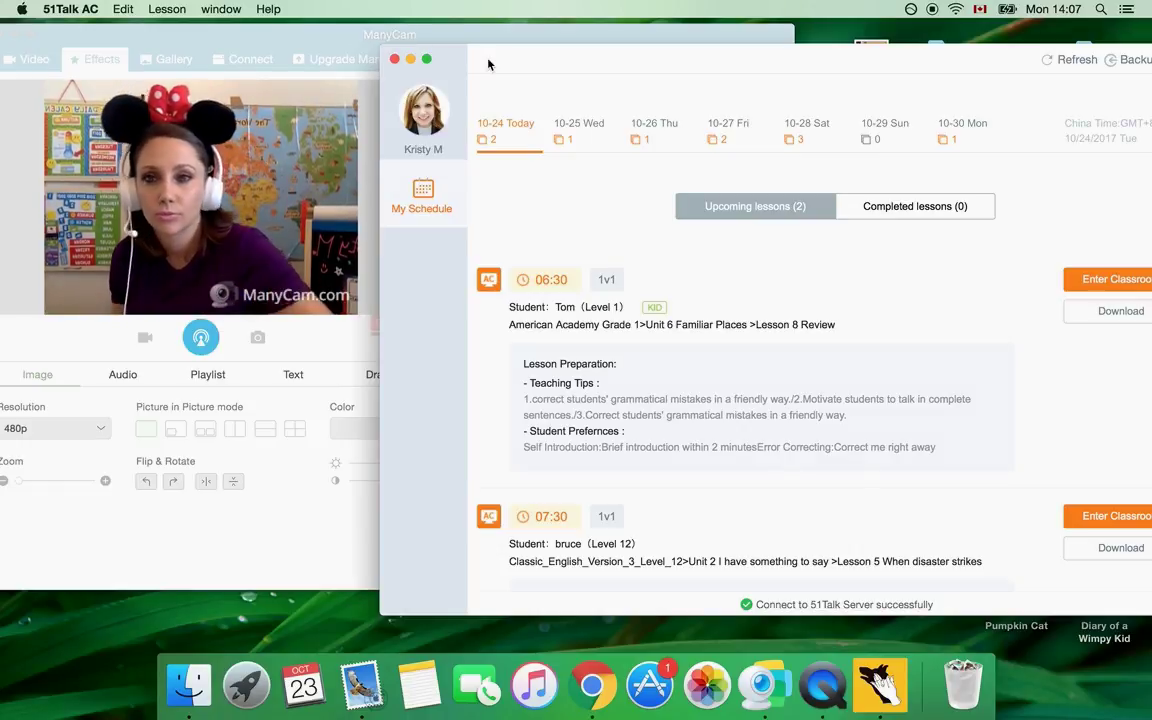
Step: Enter the 10-25 Wed Phonics review classroom and minimise the schedule window
click(573, 135)
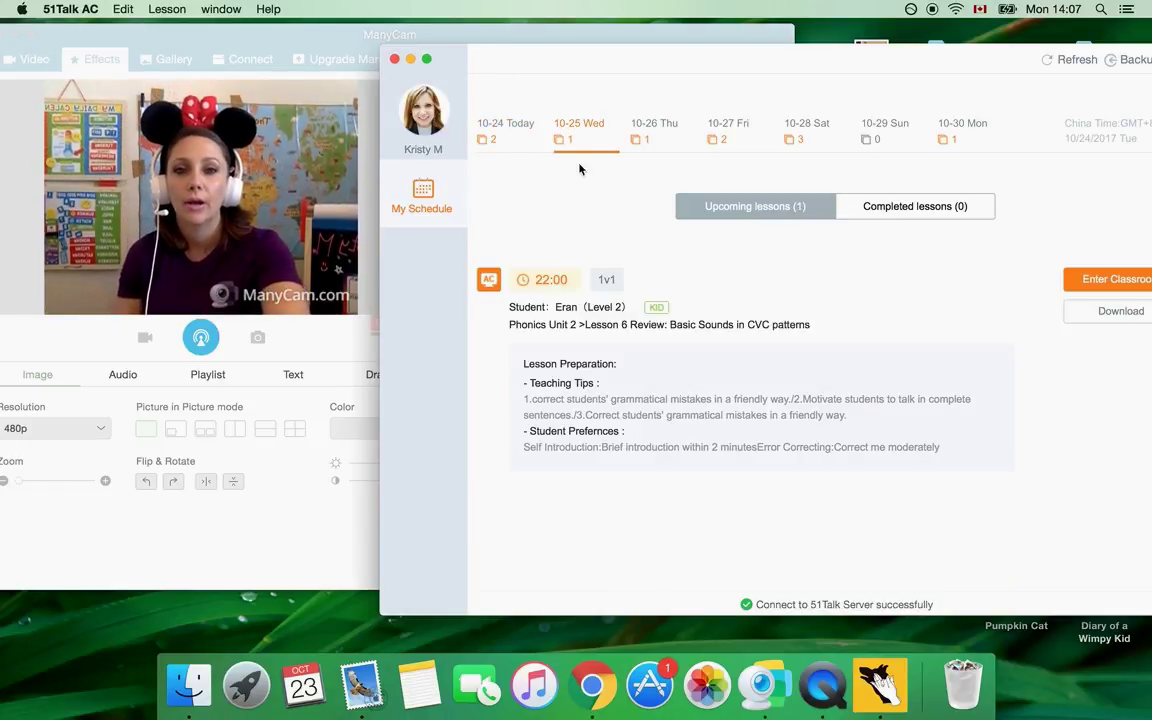
click(1092, 281)
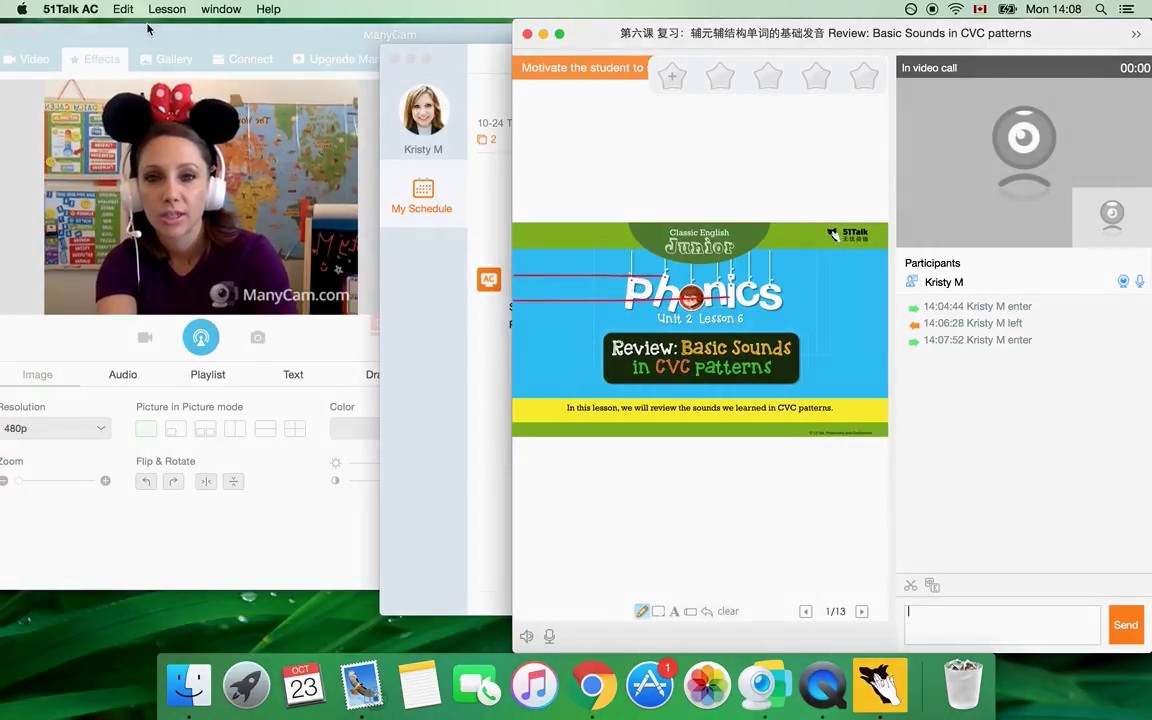
click(411, 59)
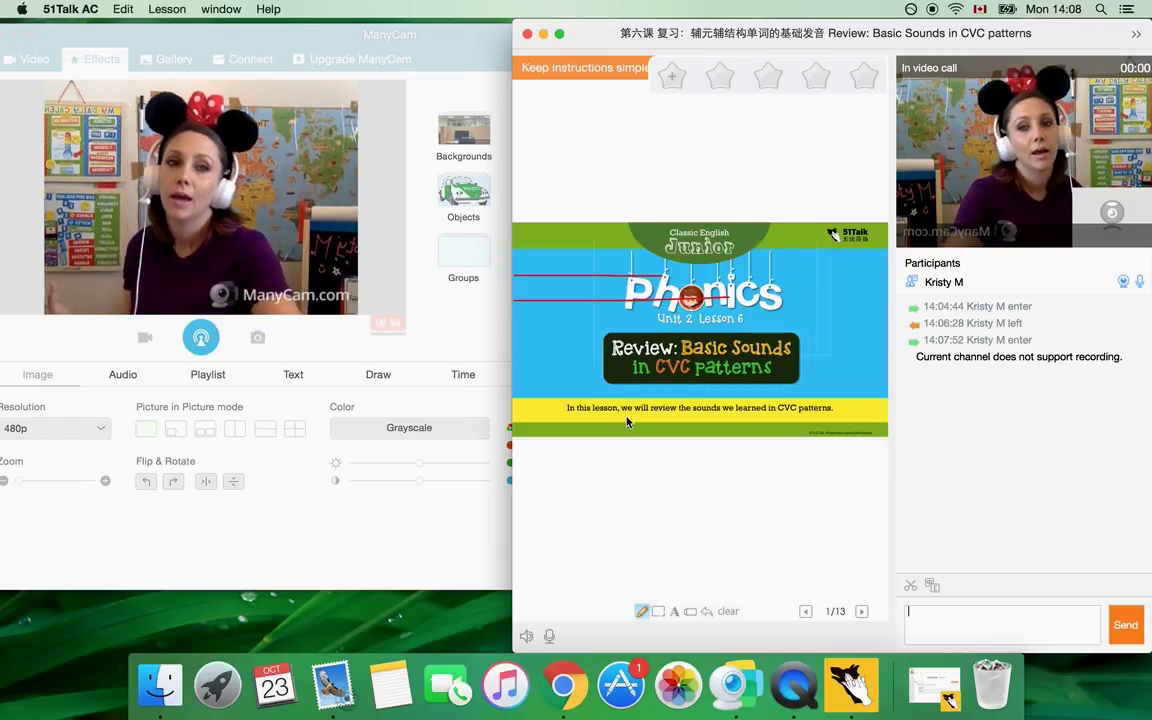
click(362, 270)
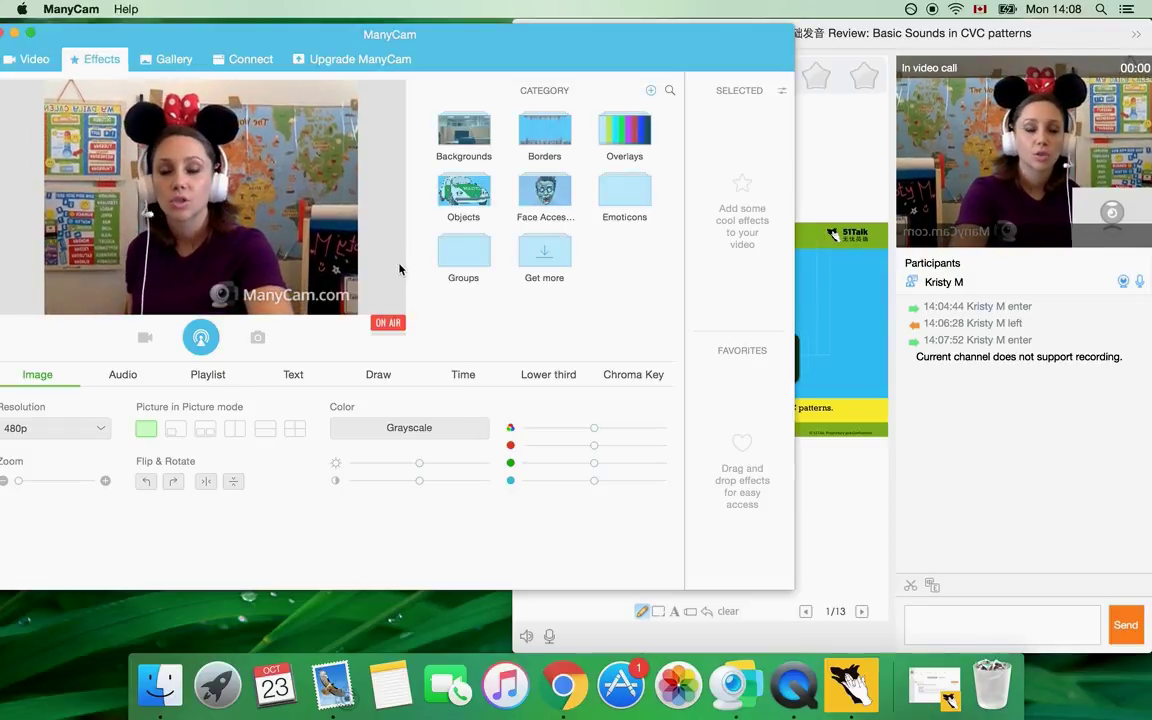
click(451, 182)
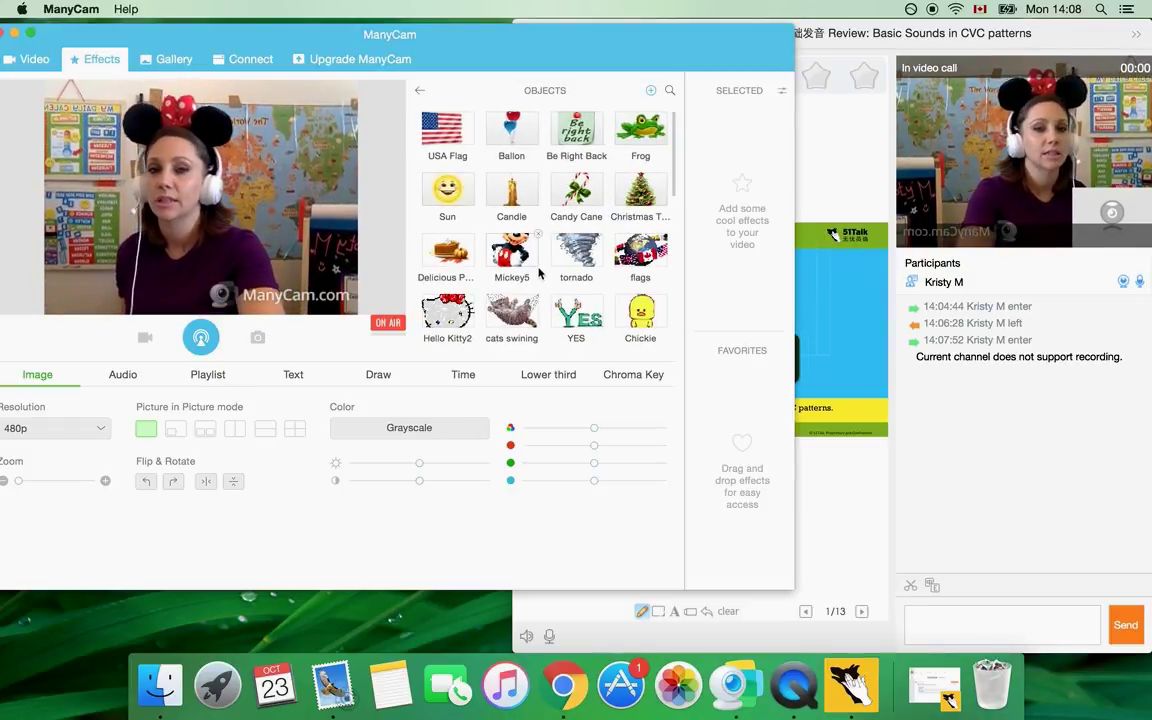
click(576, 258)
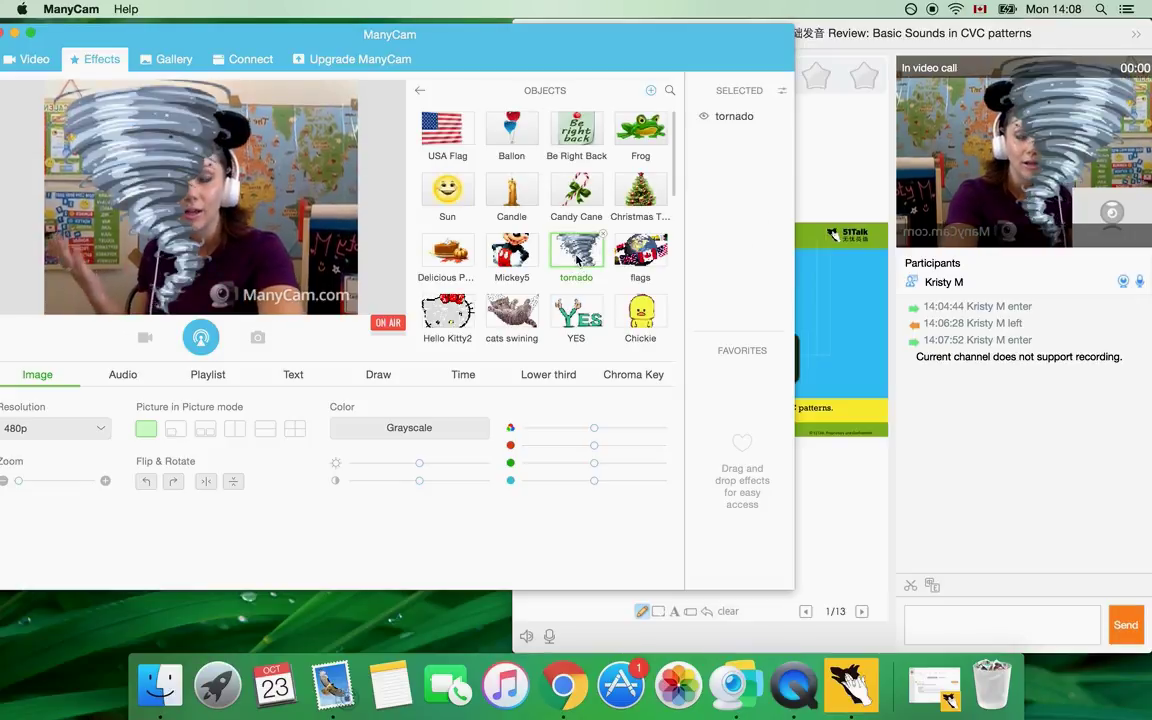
click(576, 258)
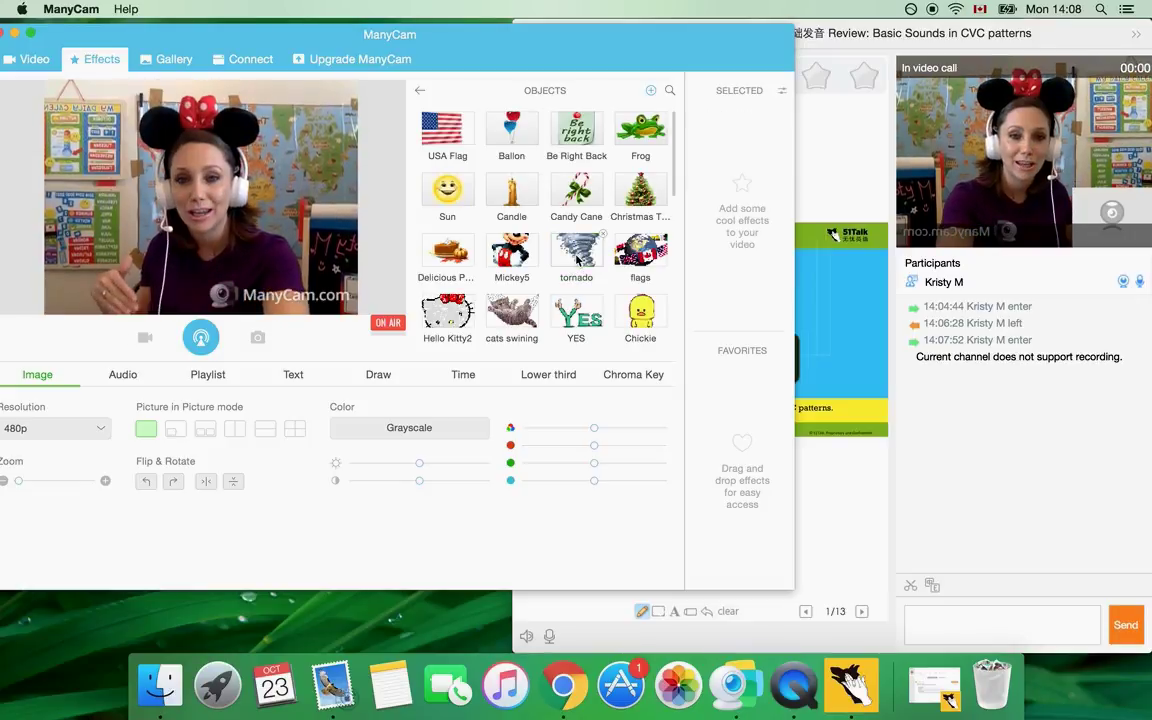
click(442, 259)
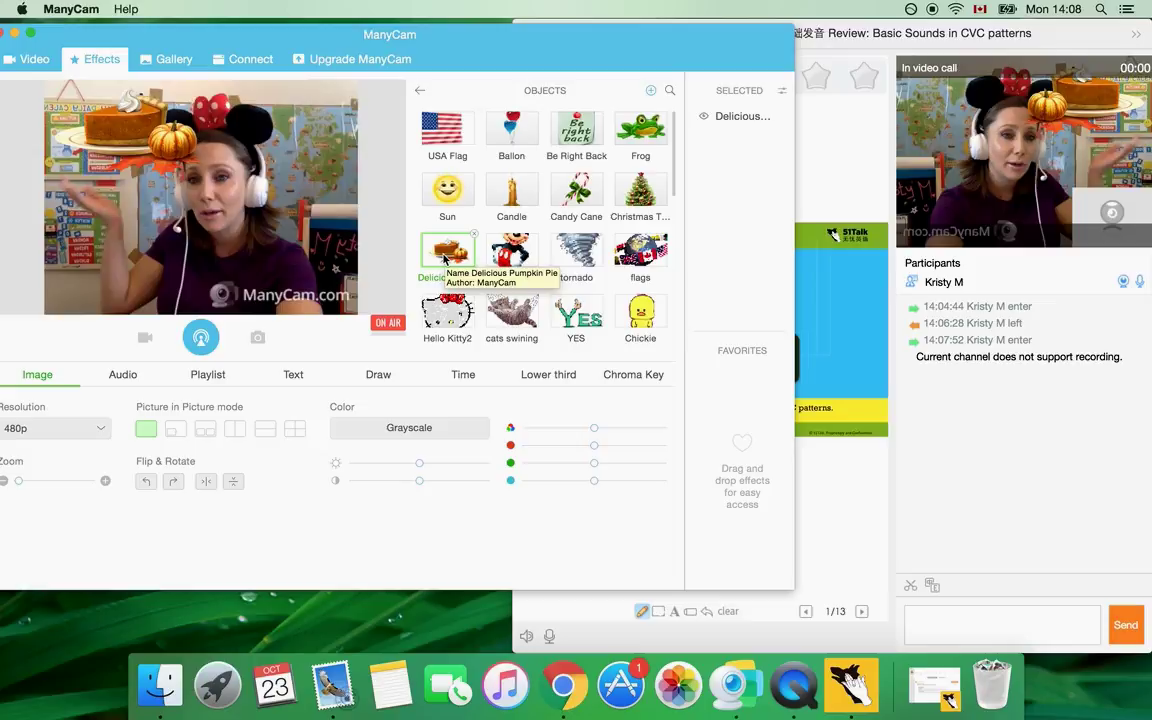
click(443, 259)
click(576, 316)
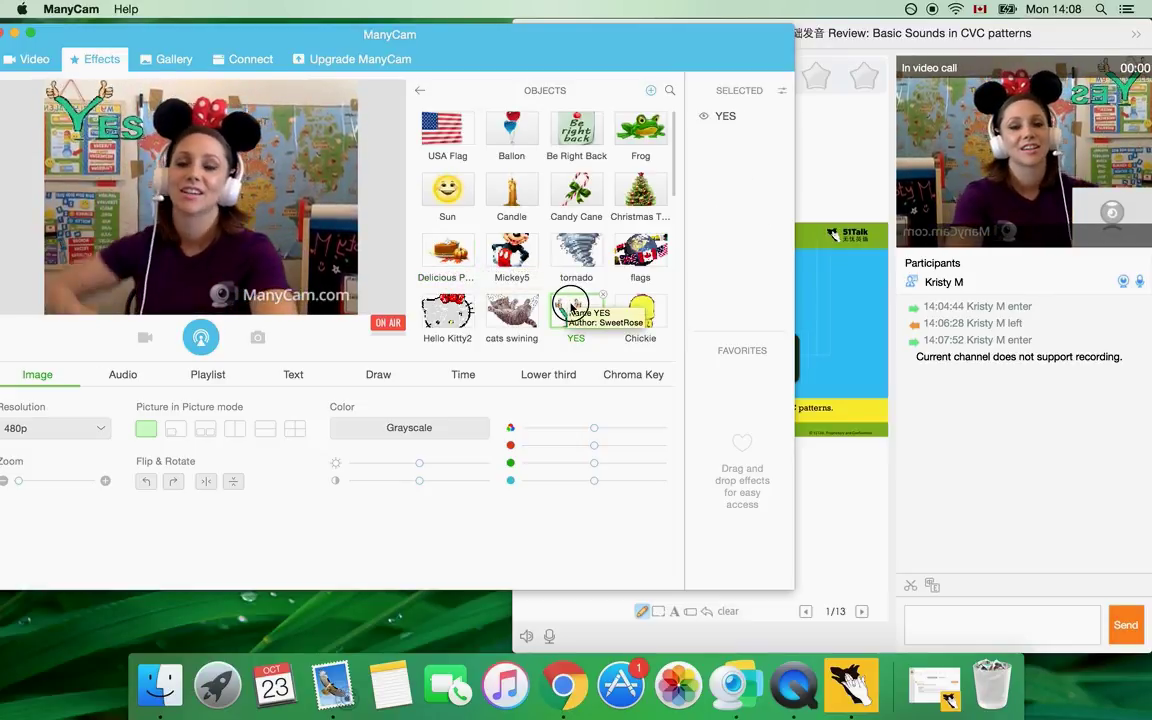
click(574, 310)
click(418, 92)
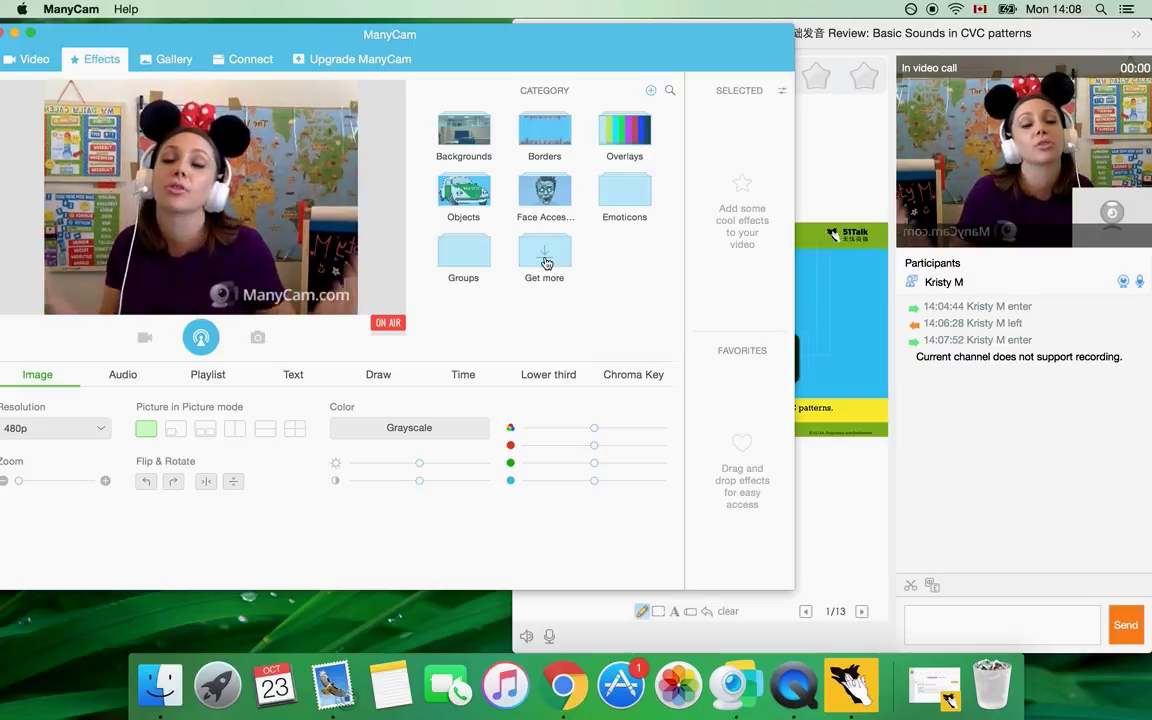
Step: In the Objects effects, add the police car overlay, then deselect the Airplane effect
click(460, 195)
scroll(554, 283, down, 5)
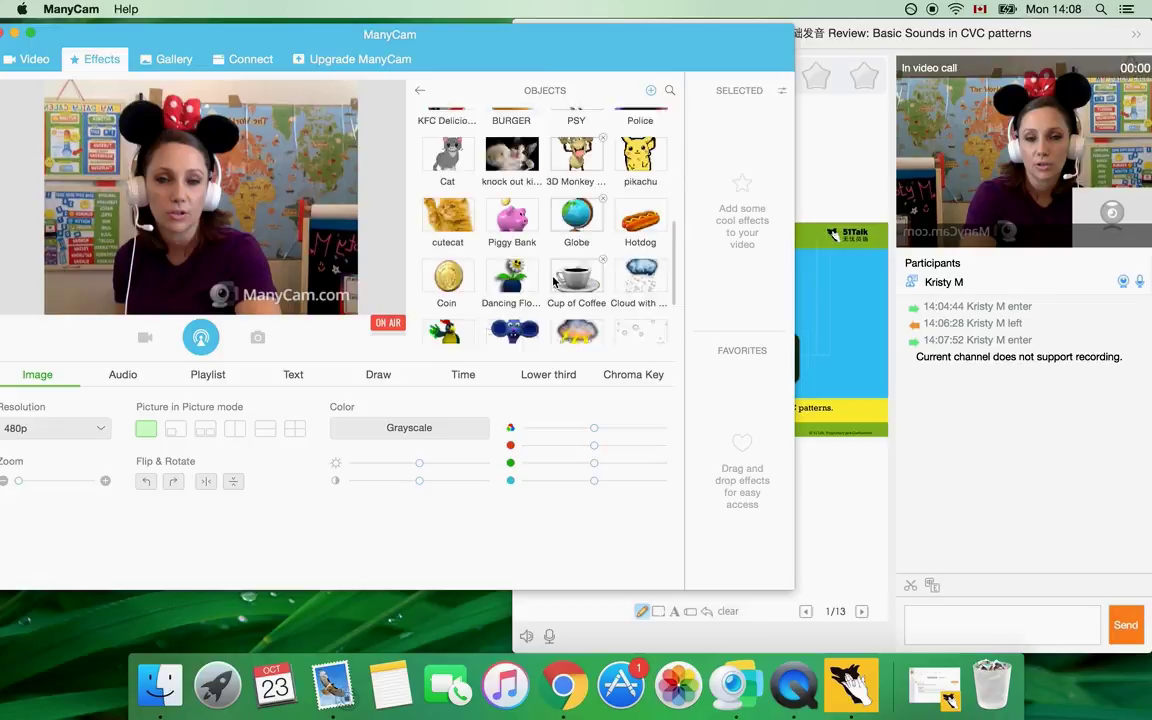
scroll(554, 283, down, 2)
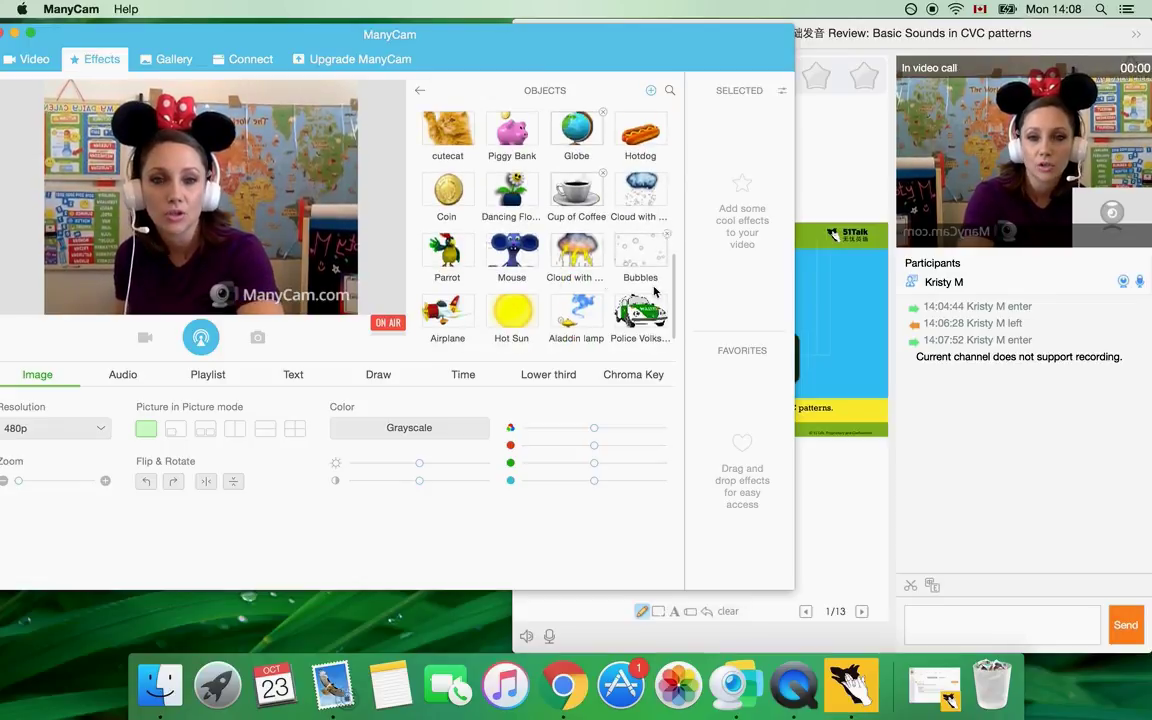
click(643, 318)
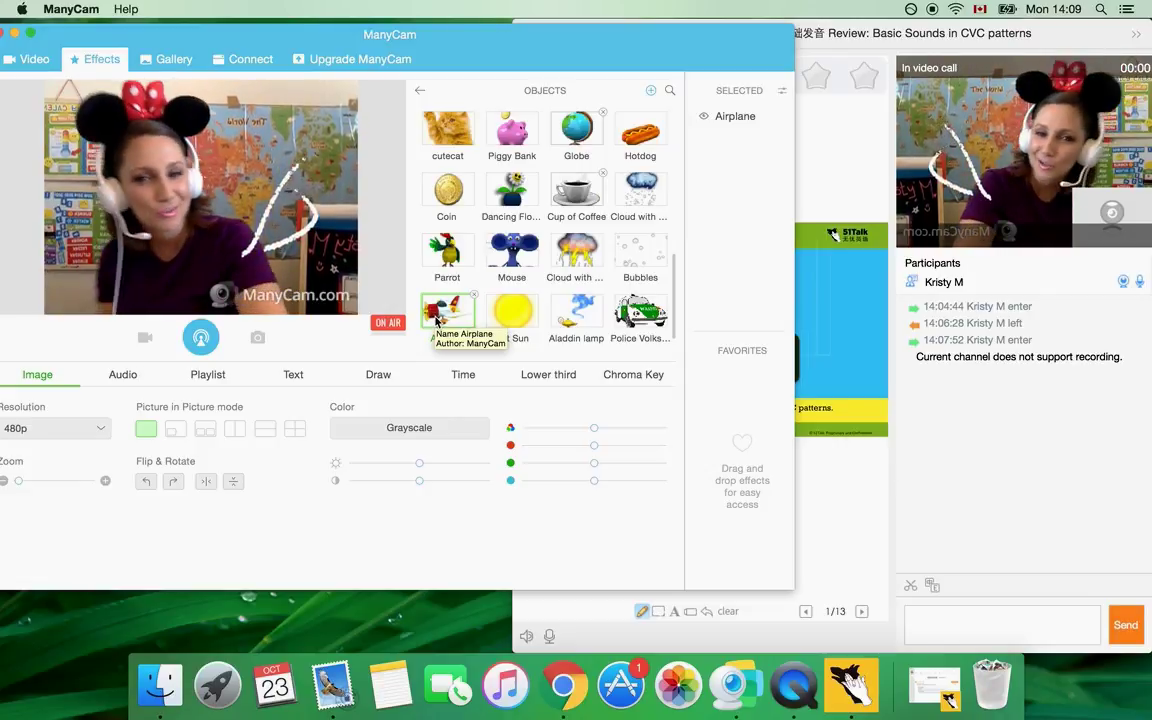
click(437, 318)
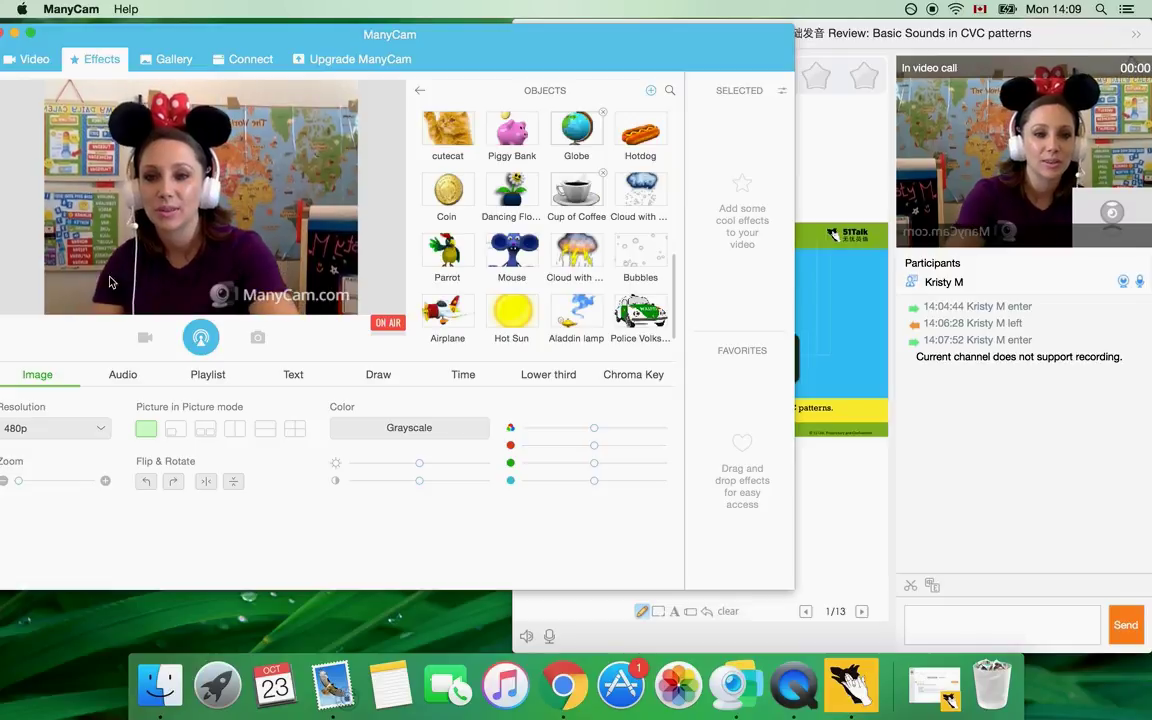
Step: Show the large green letter 'A' text overlay on the webcam video, then switch it off
click(291, 378)
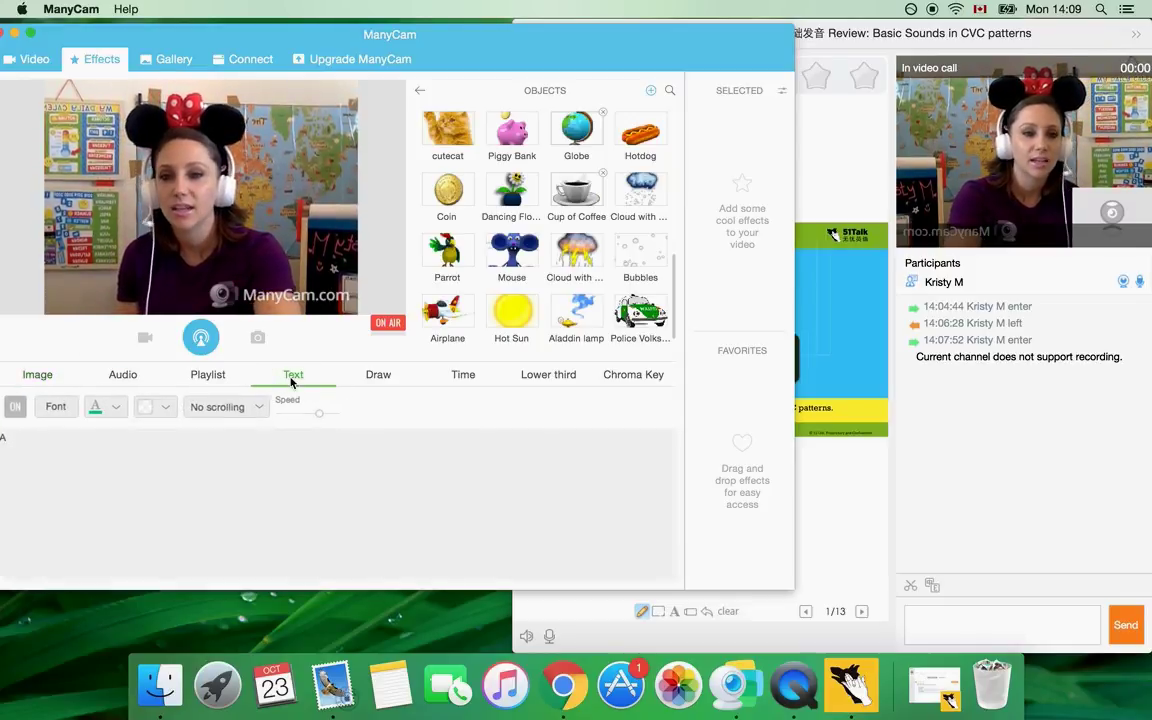
click(18, 410)
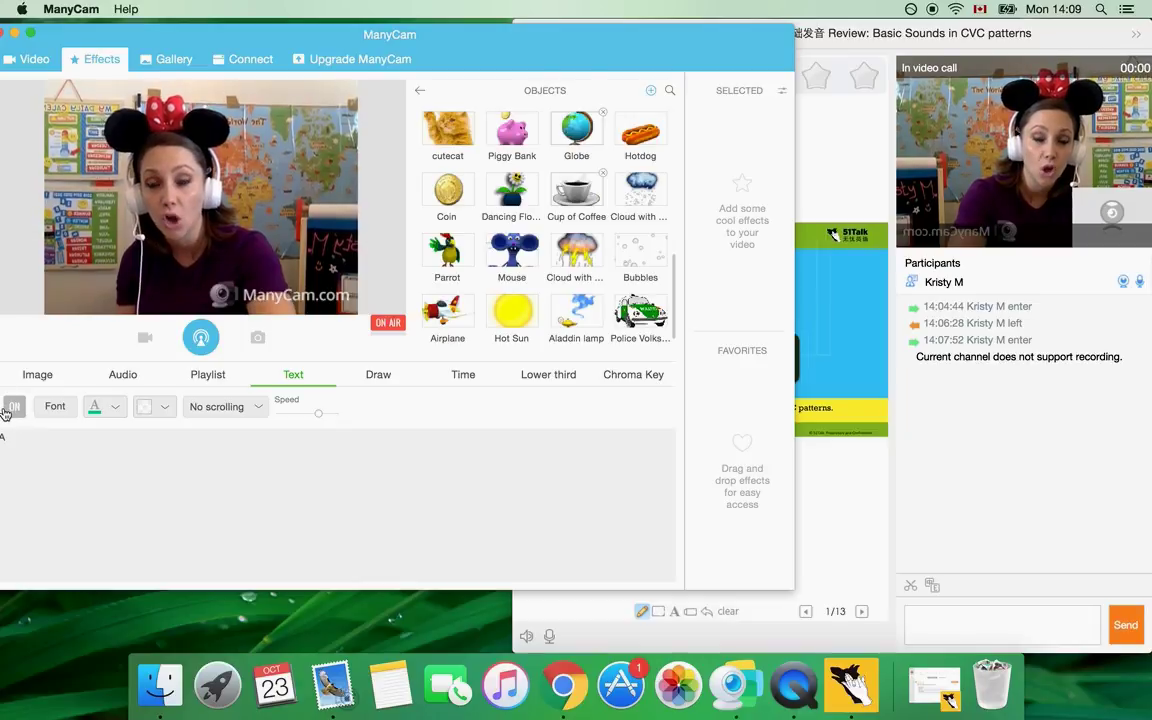
click(19, 410)
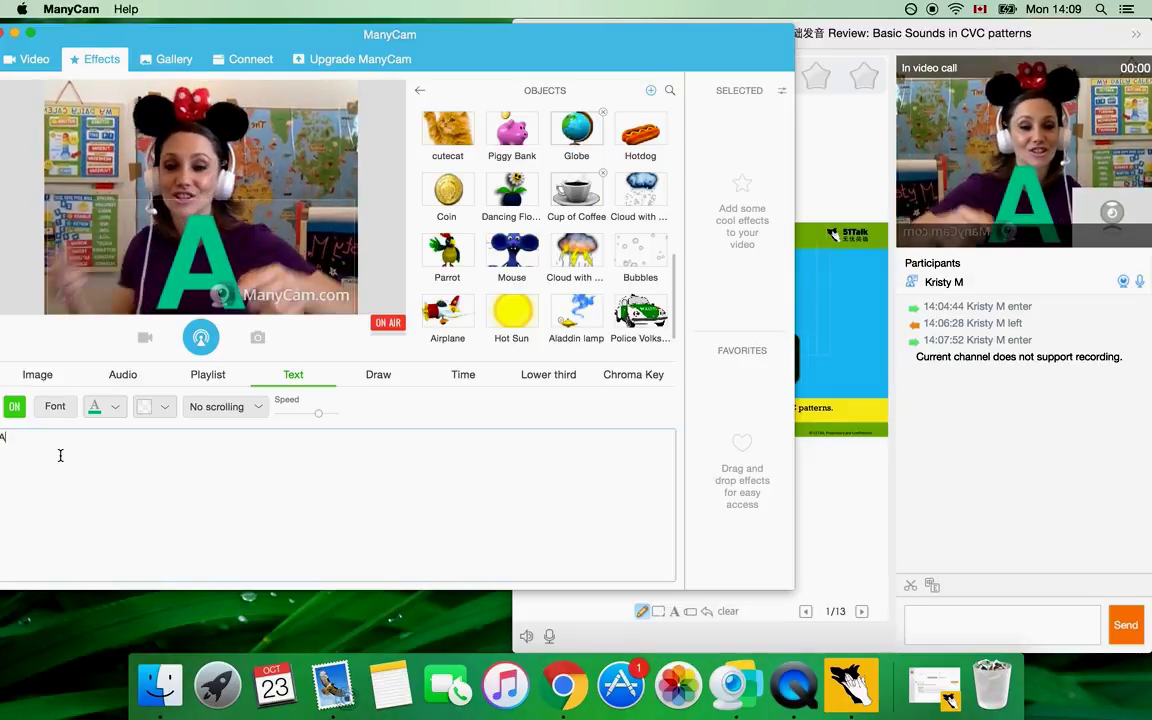
click(10, 406)
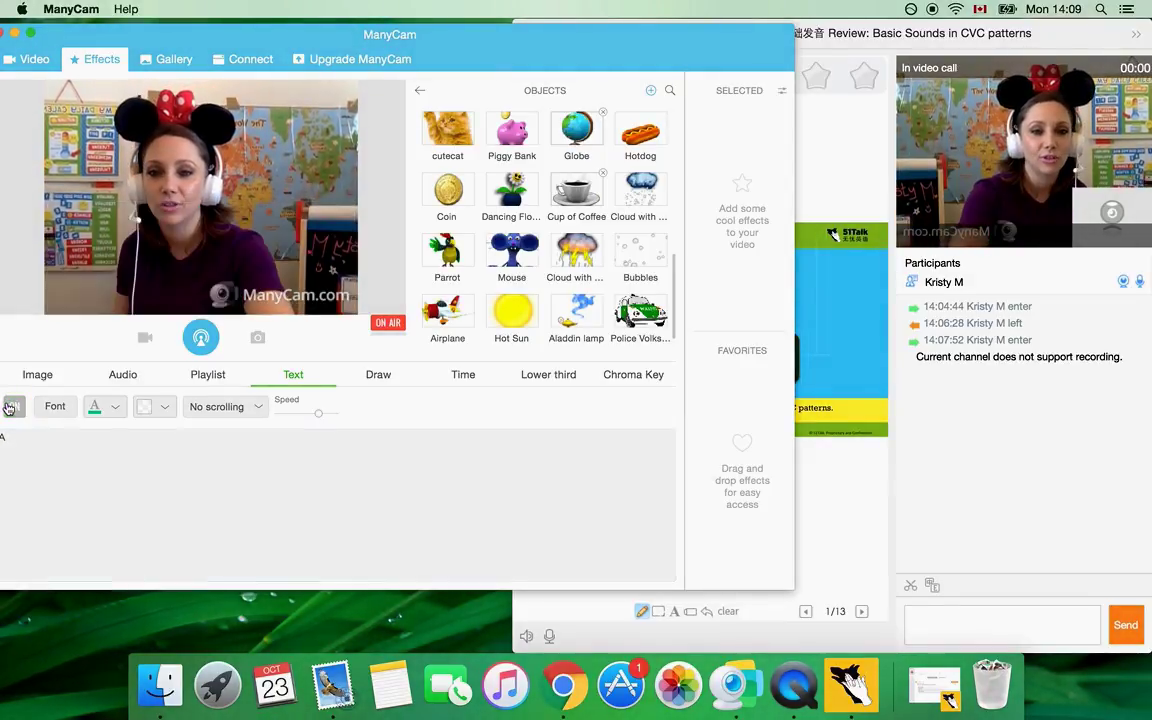
Step: Draw a blue heart on the webcam preview, erase with a larger eraser, undo, then clear it
click(380, 374)
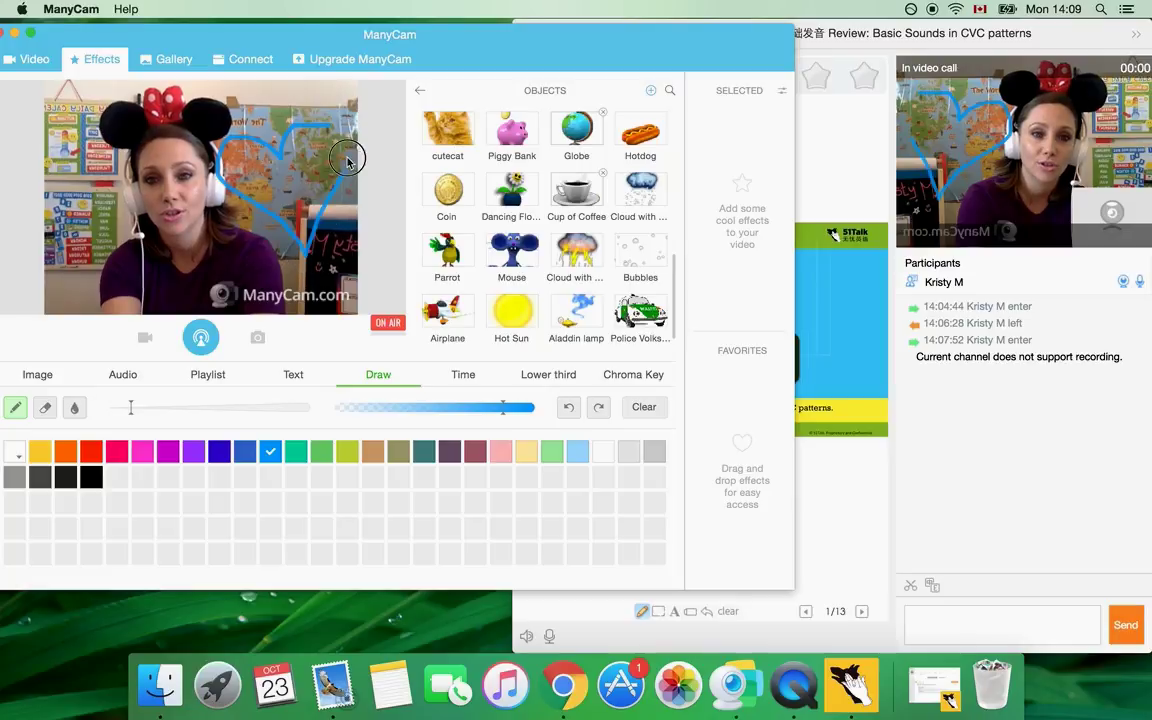
drag(348, 160, 350, 158)
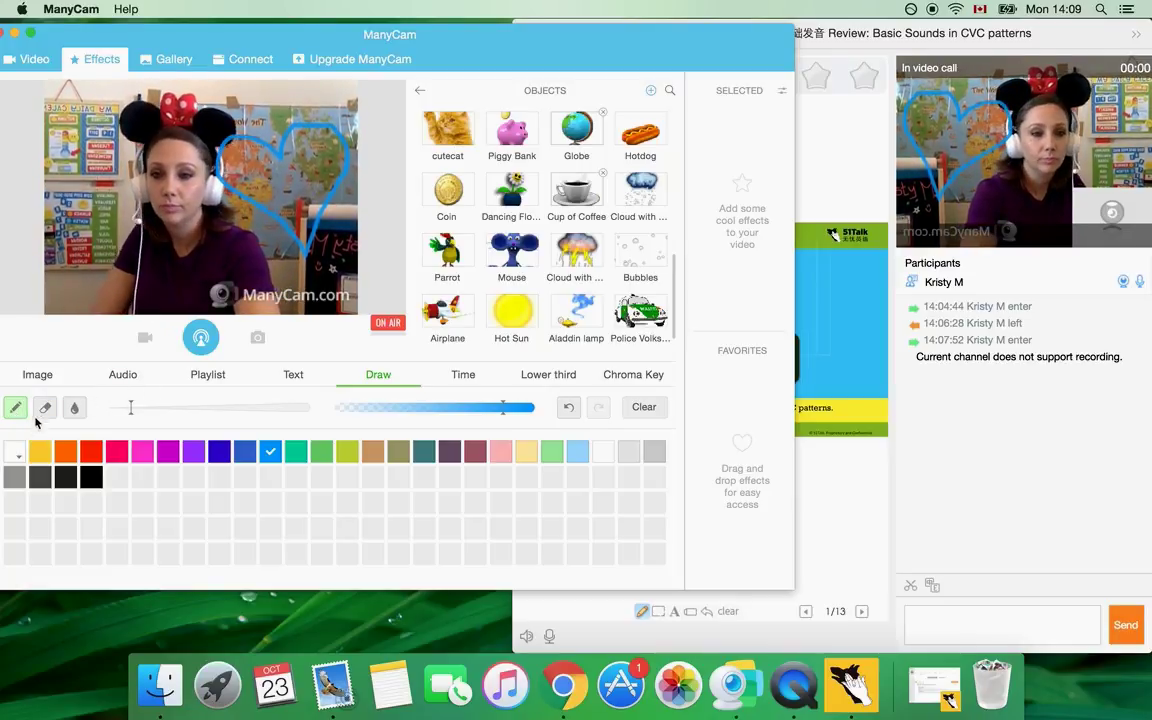
click(45, 407)
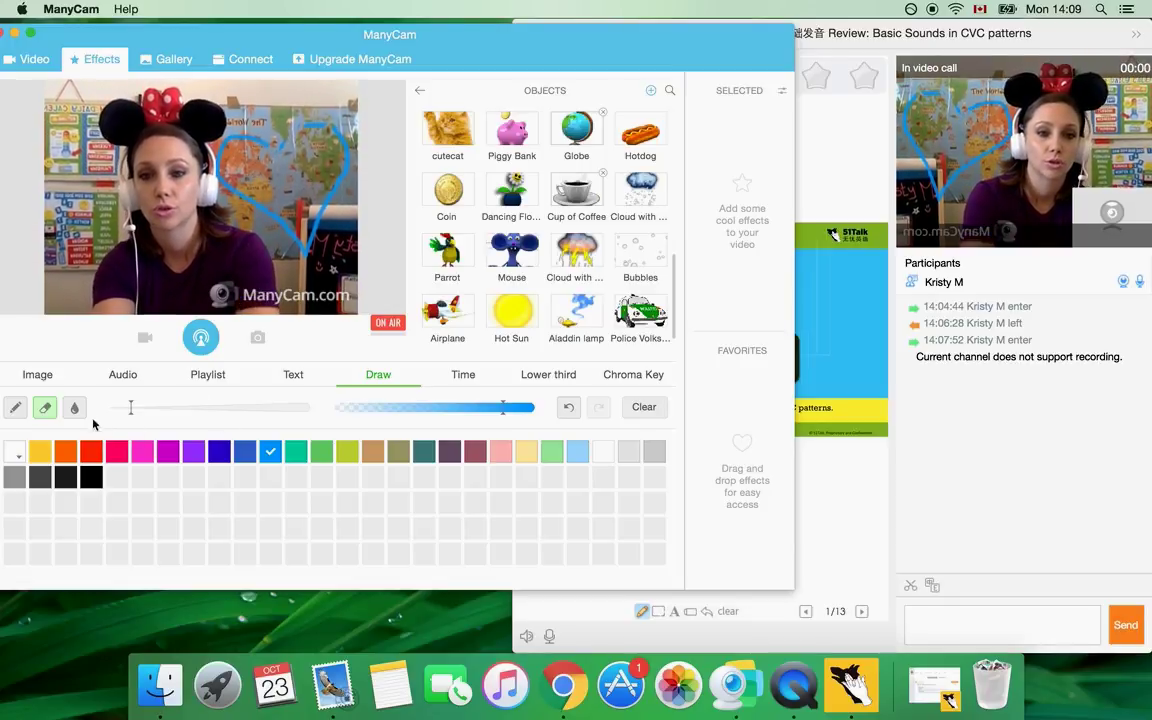
click(132, 408)
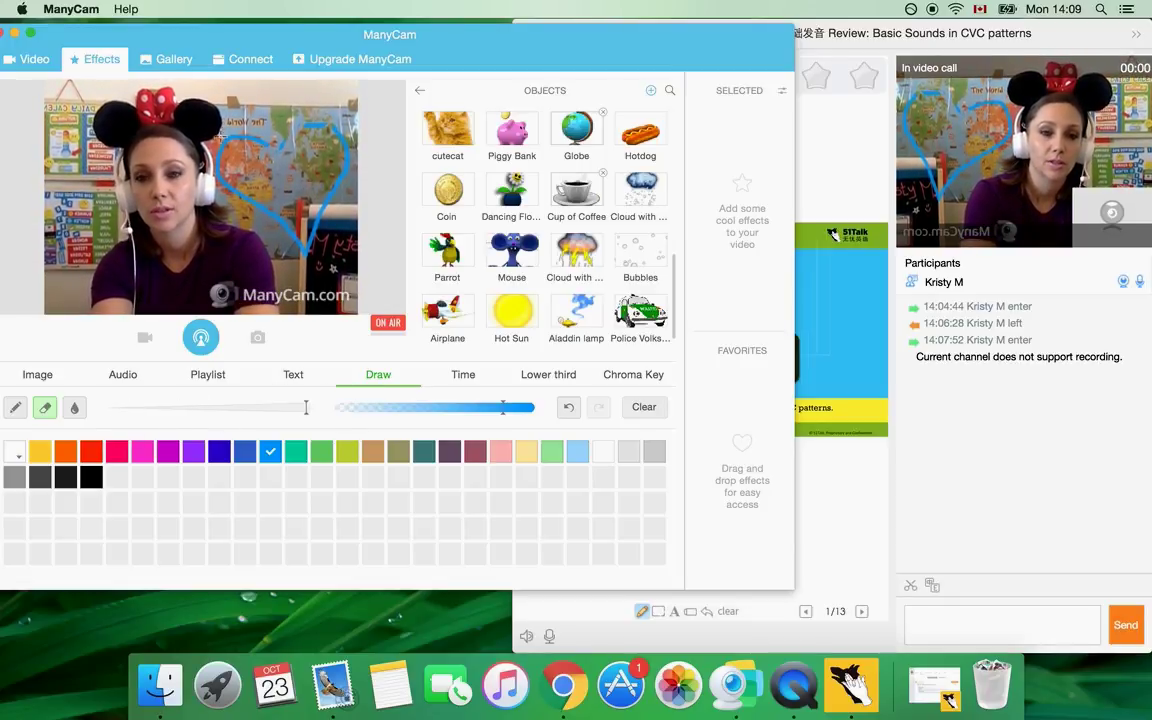
click(568, 407)
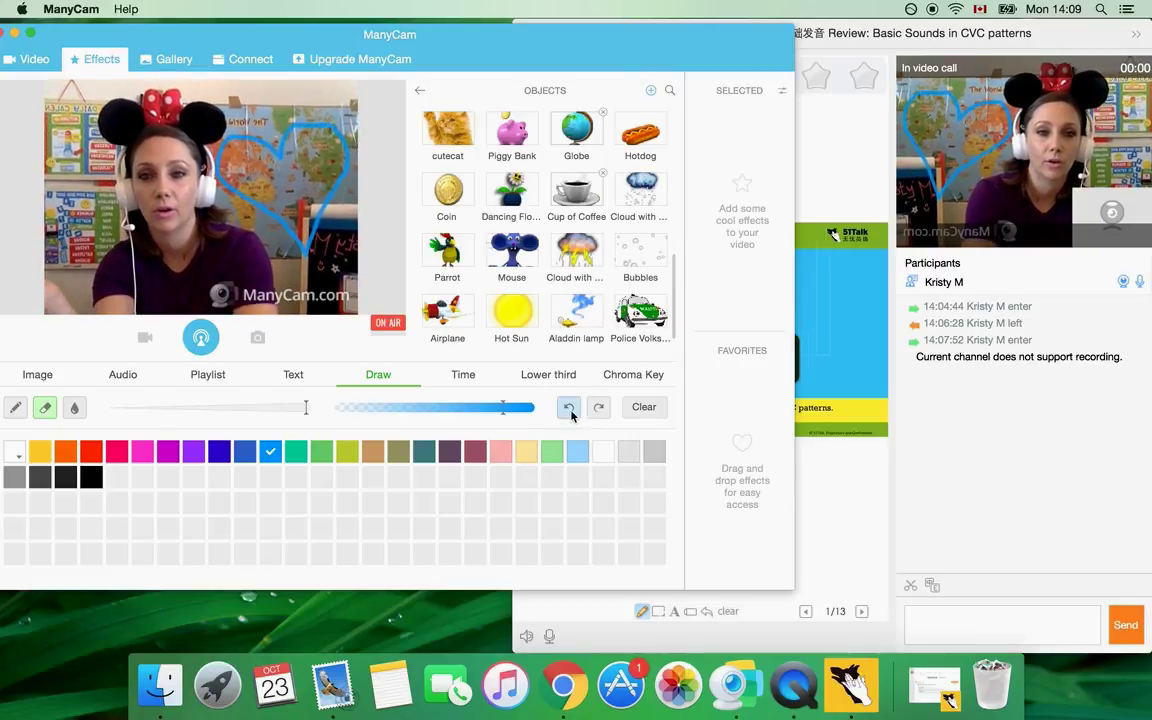
click(568, 407)
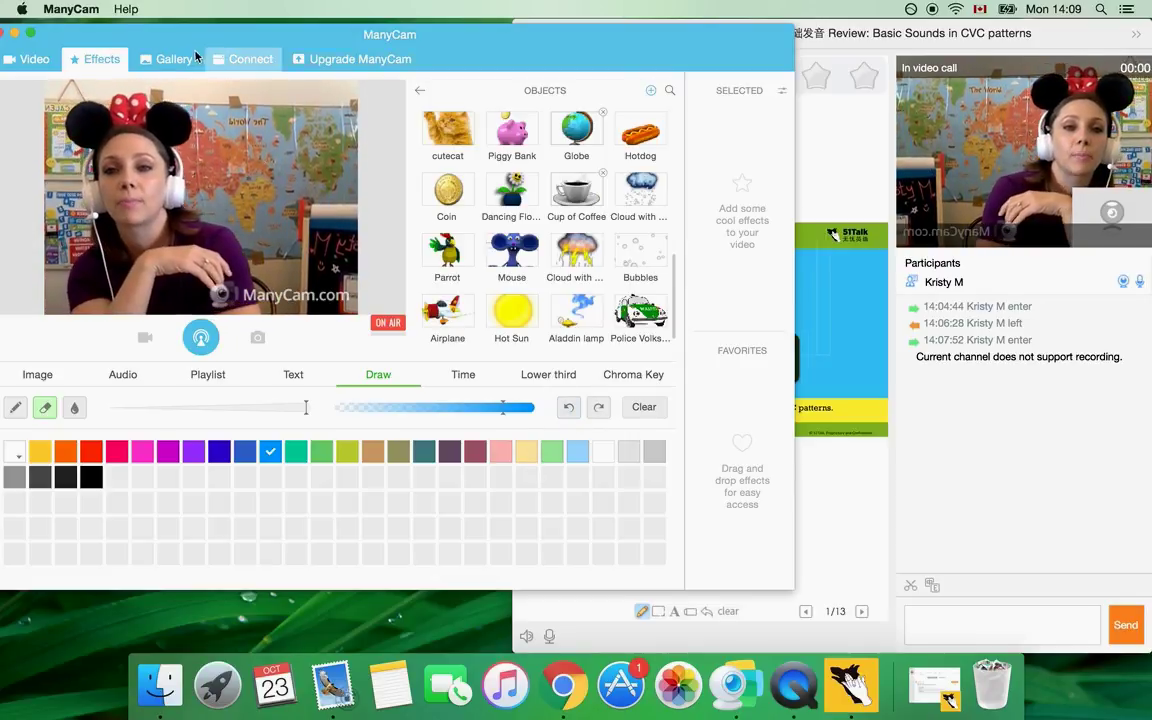
Step: Go back to the effect categories and change the video source to Desktop > Fullscreen
click(418, 91)
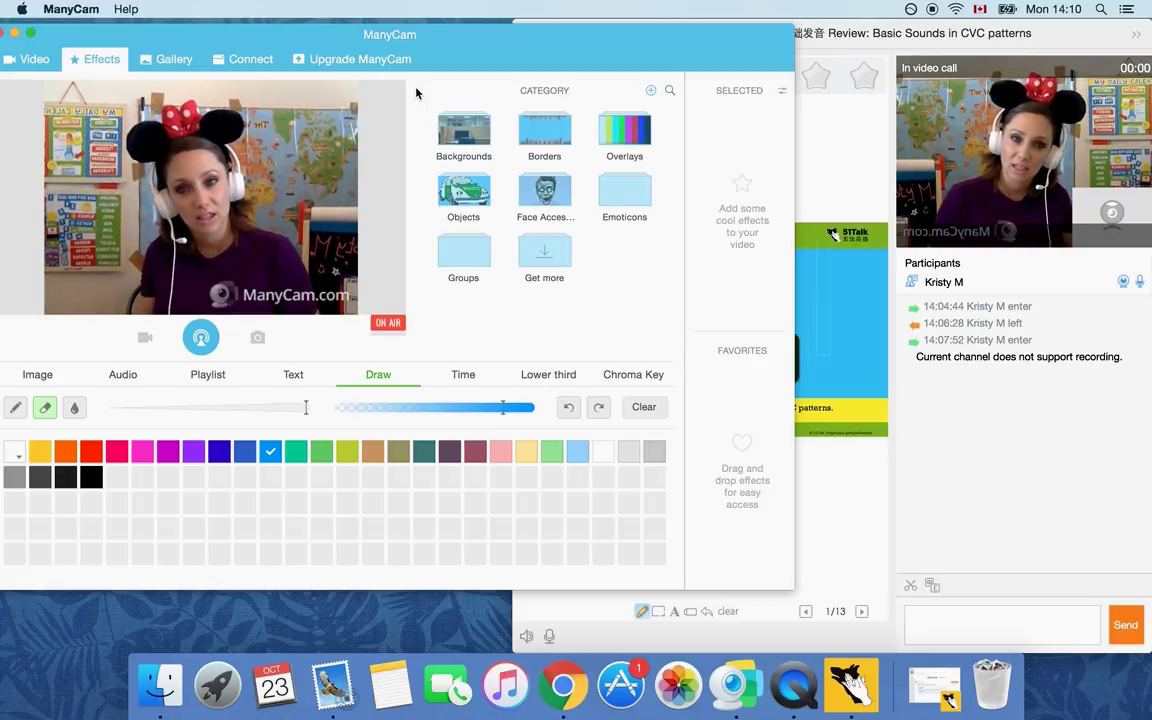
right_click(166, 186)
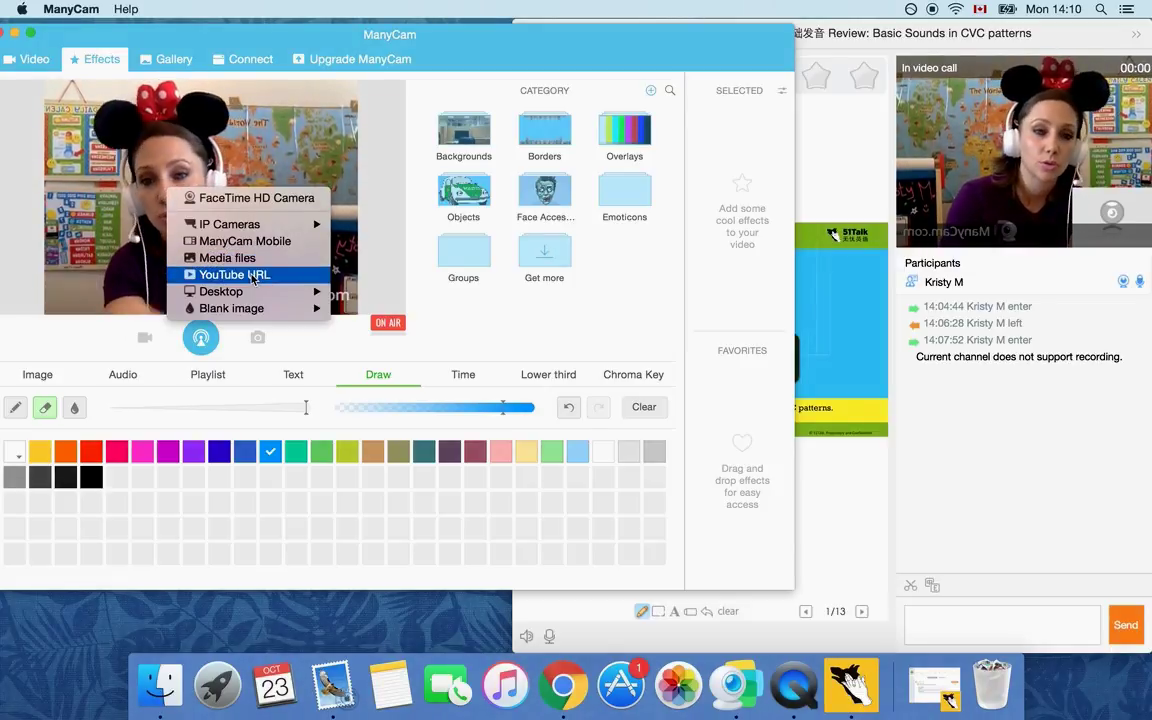
mouse_move(270, 292)
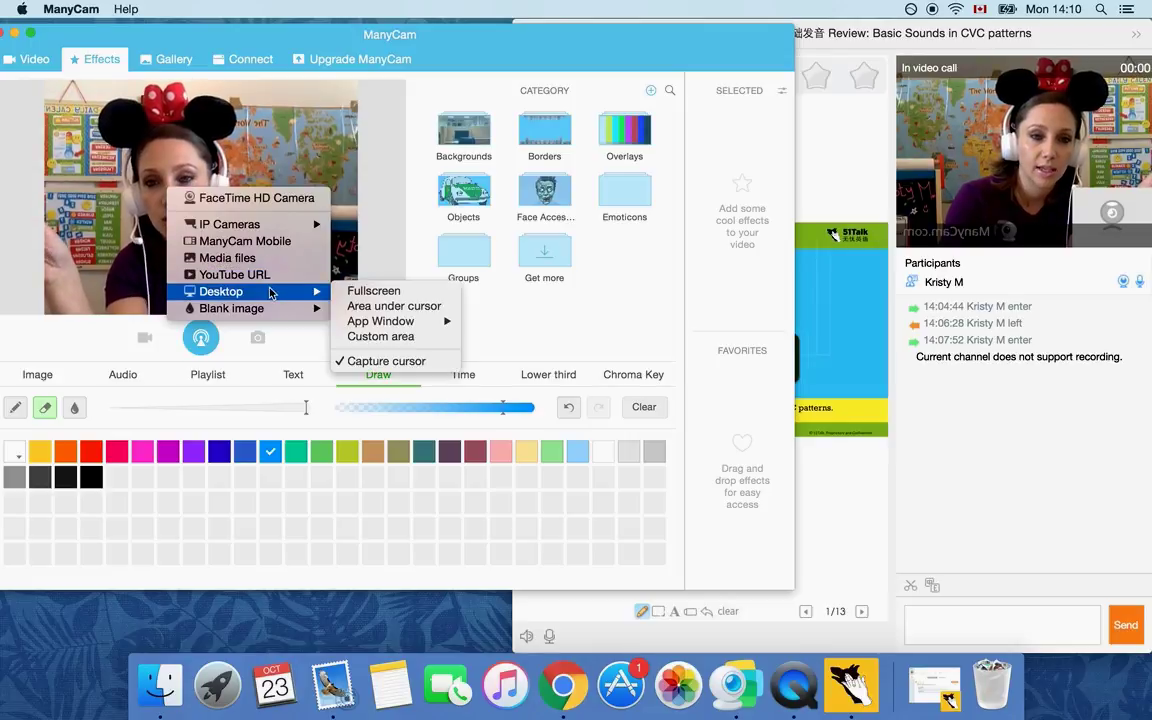
click(357, 295)
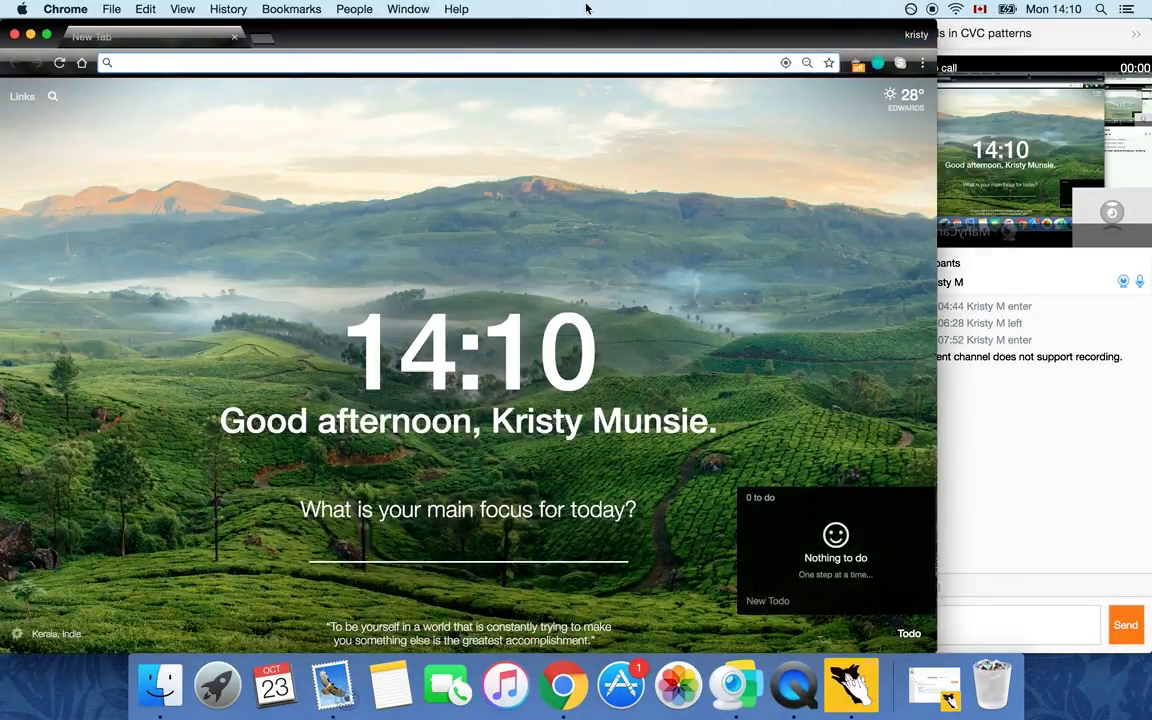
Step: Drag the Chrome new tab window to the right in the shared desktop
drag(571, 28, 505, 22)
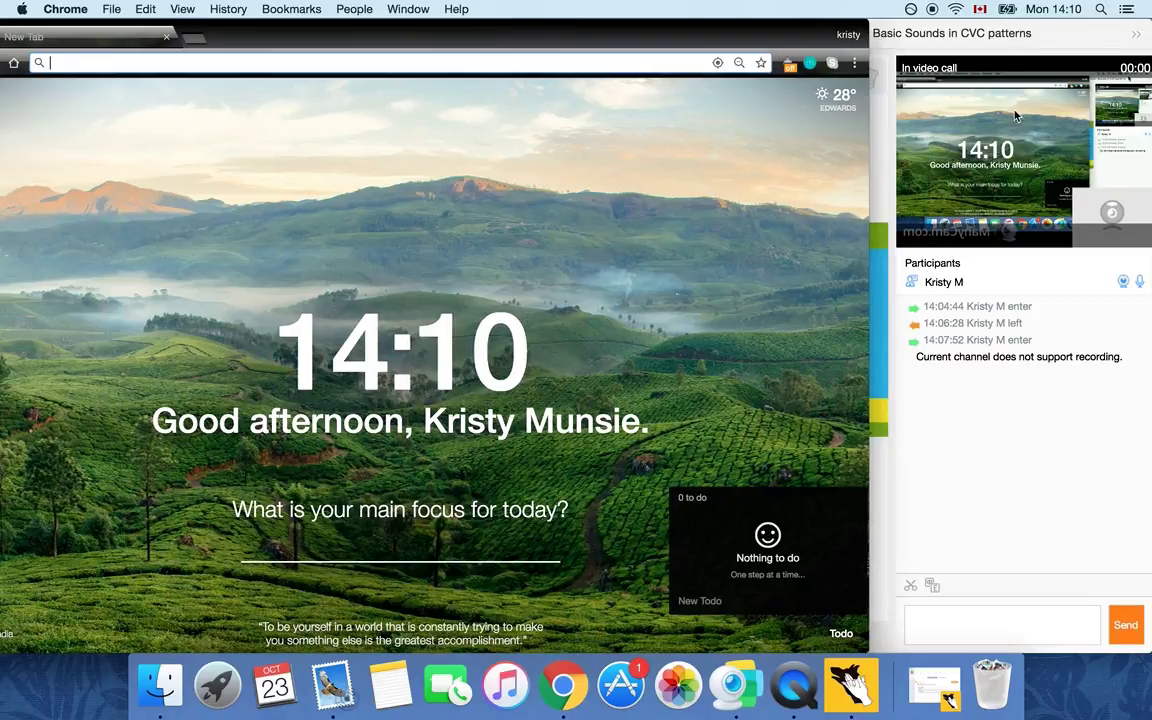
Step: Bring ManyCam forward and set the video source back to FaceTime HD Camera
click(729, 686)
click(173, 184)
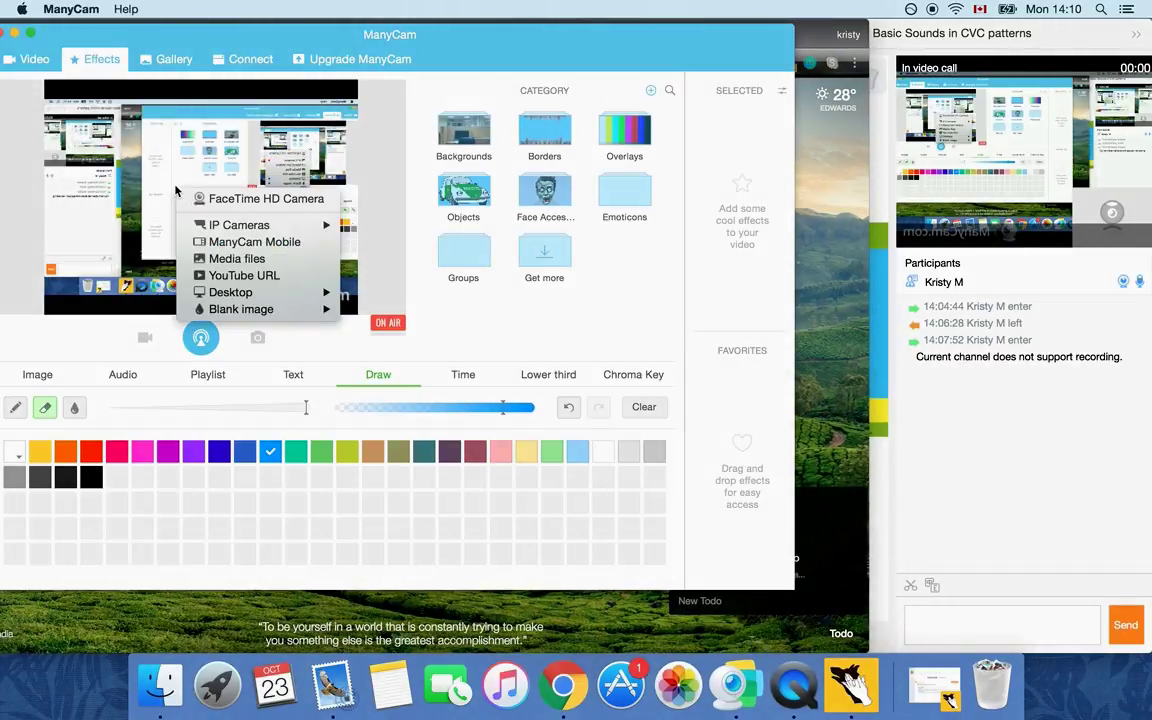
click(211, 198)
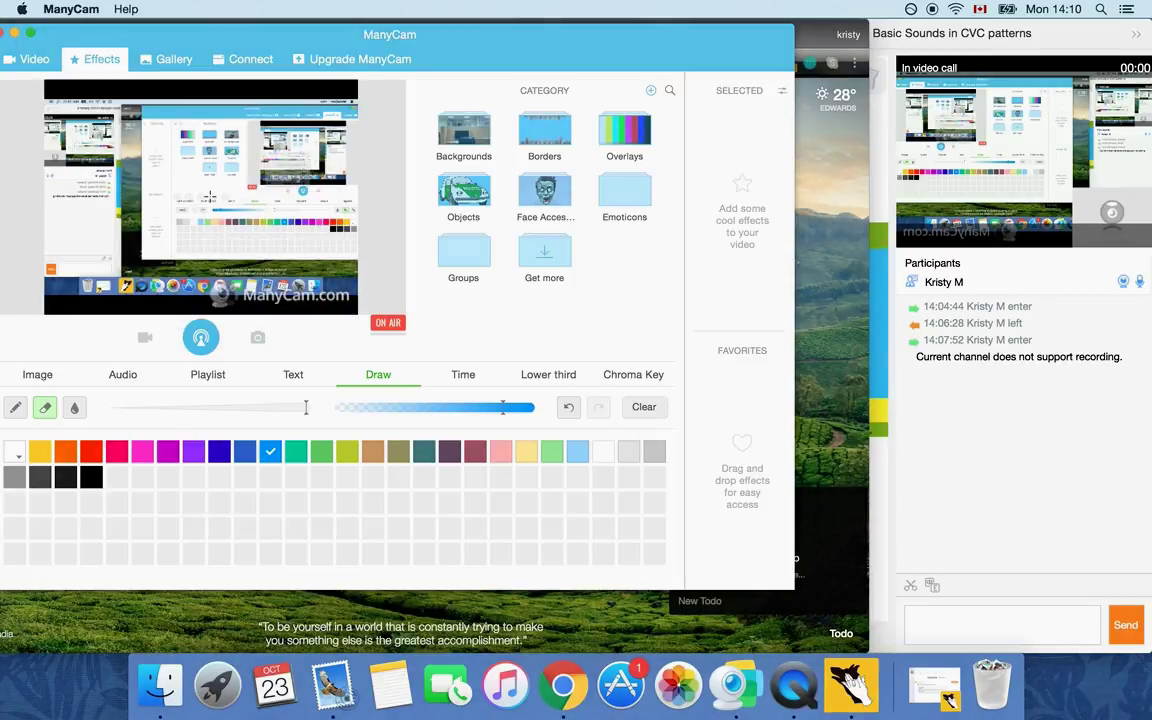